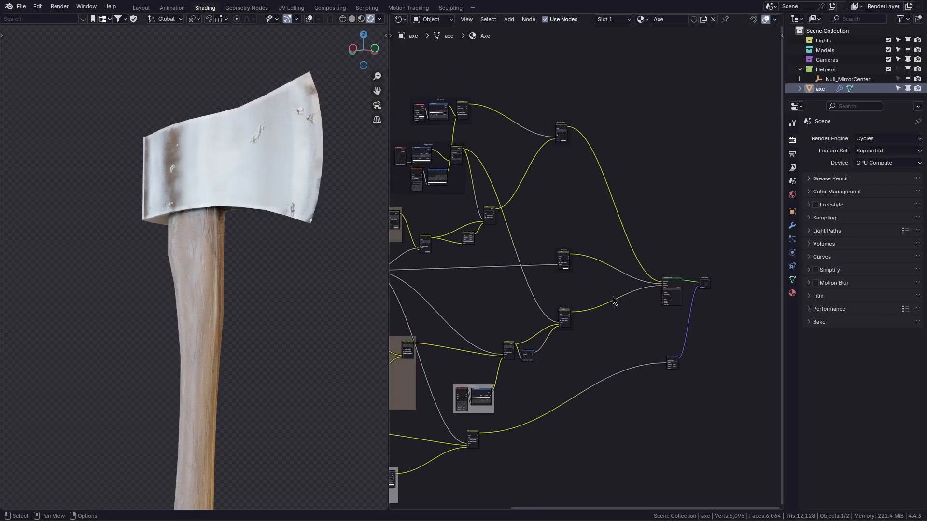
Step: Examine the Base Color, Metallic and Roughness mix nodes feeding the Principled BSDF in the axe material
middle_click_drag(594, 239, 592, 279)
scroll(587, 261, "up", 5)
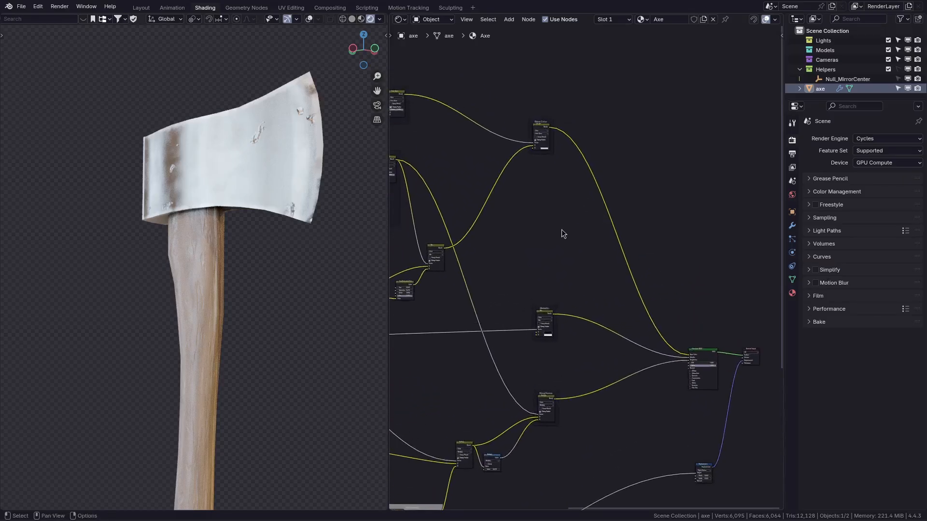
middle_click_drag(545, 208, 543, 249)
scroll(542, 218, "up", 9)
middle_click_drag(554, 146, 561, 256)
scroll(555, 256, "up", 5)
key("ctrl+space")
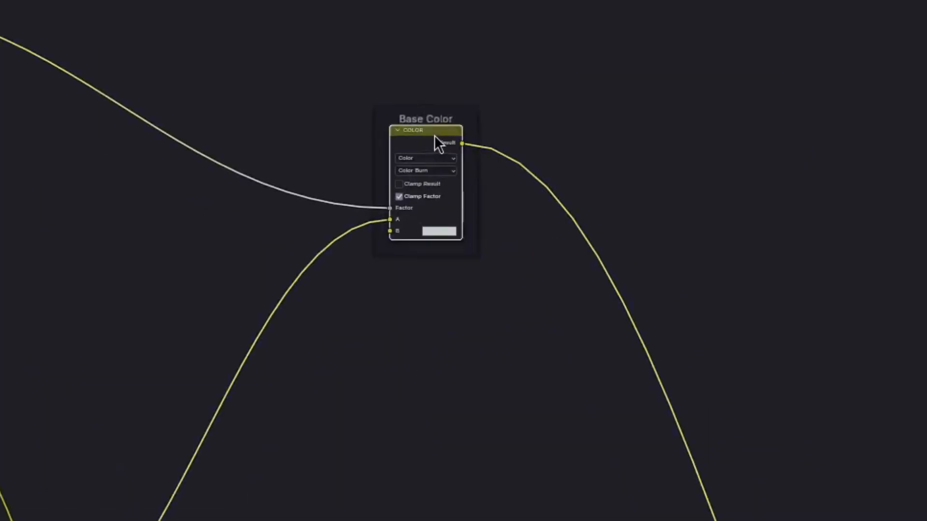
middle_click_drag(522, 442, 522, 217)
middle_click_drag(544, 137, 507, 216)
middle_click_drag(584, 352, 462, 332)
middle_click_drag(730, 308, 391, 284)
Step: Examine the Displacement node that feeds the Material Output and its height connection
scroll(447, 292, "up", 3)
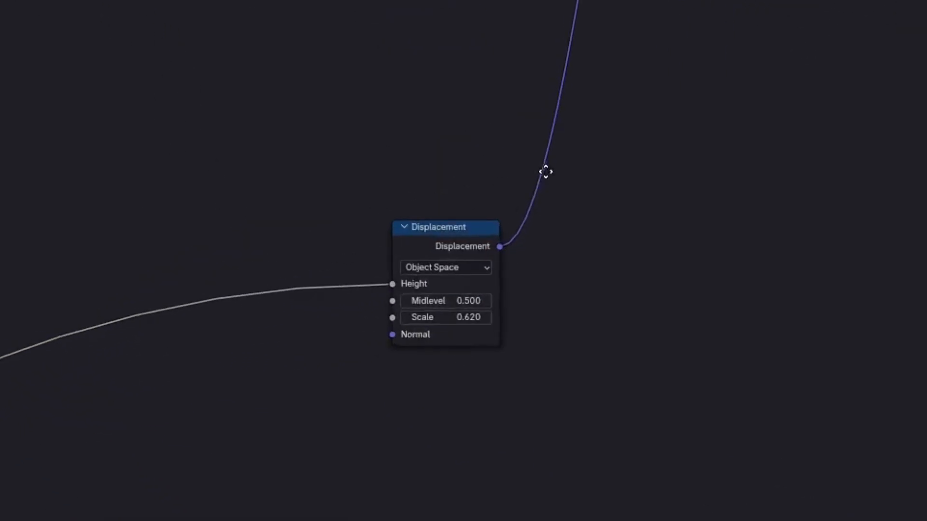
left_click(436, 219)
middle_click_drag(470, 178, 469, 282)
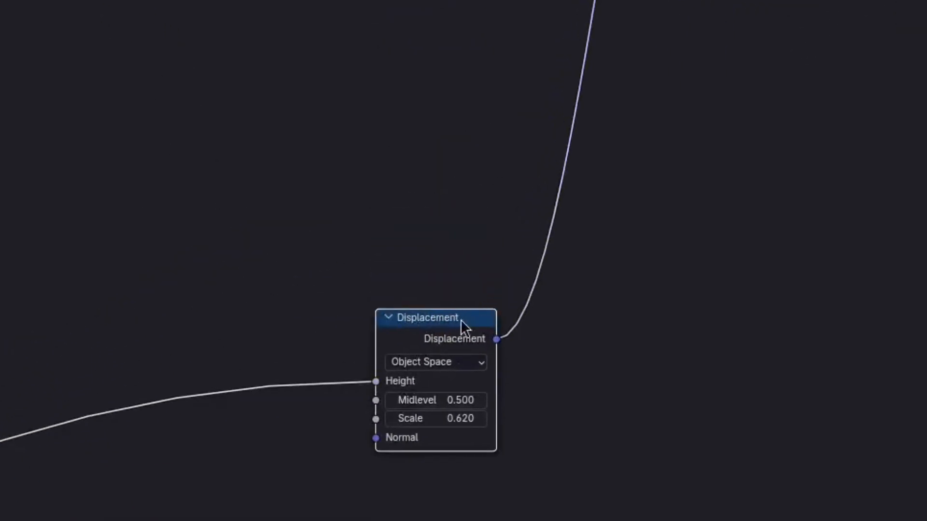
middle_click_drag(521, 213, 412, 294)
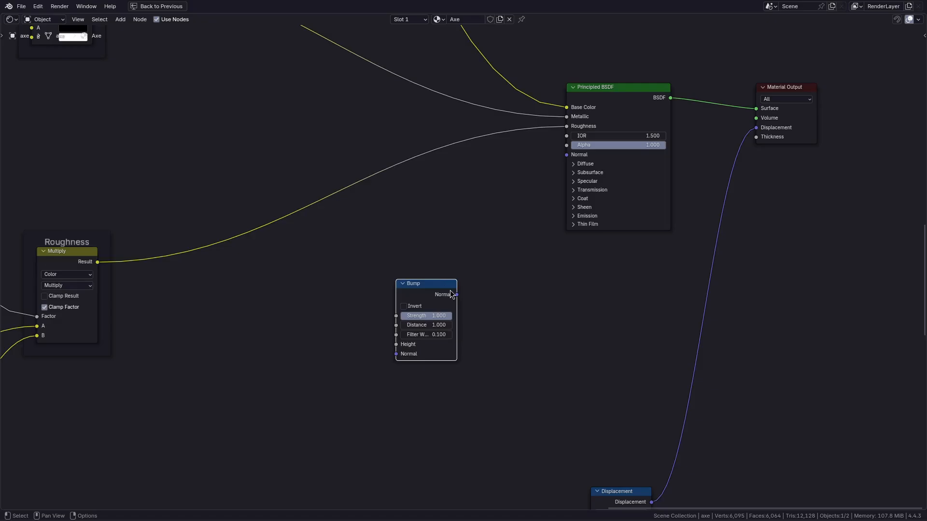
scroll(604, 365, "down", 5)
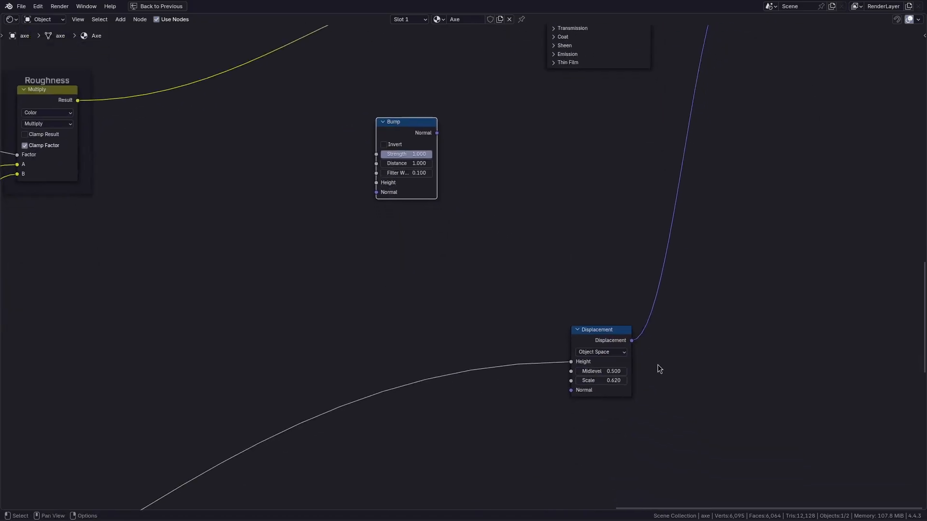
left_click(626, 341)
key("KP_Decimal")
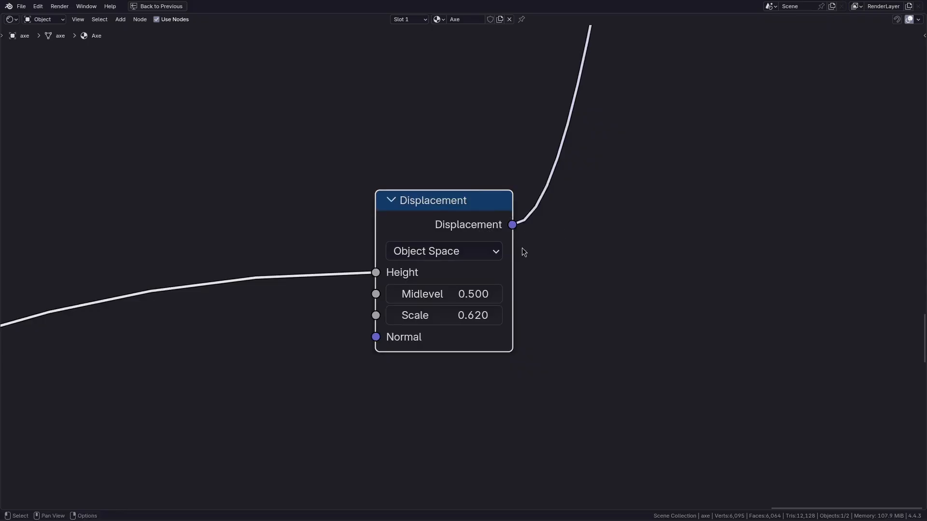
scroll(580, 261, "down", 4)
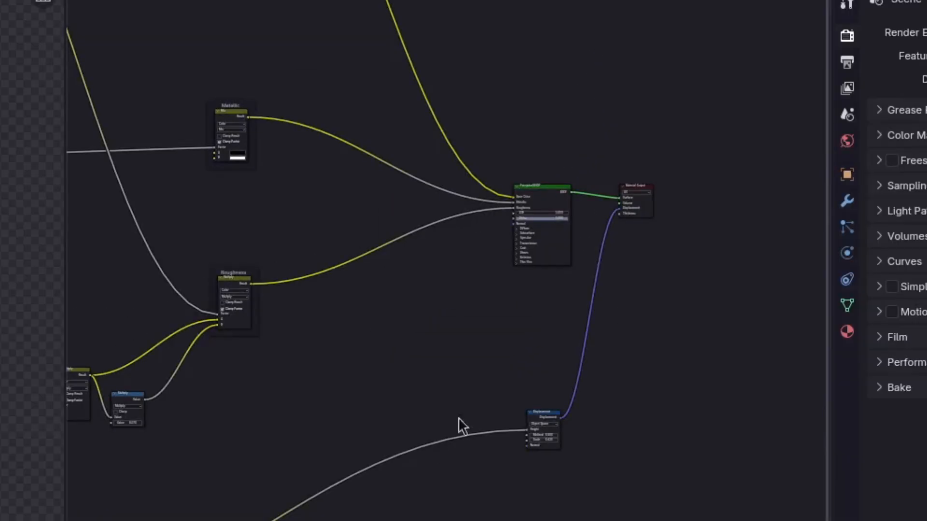
Step: Add an Image Texture node to the axe material in the empty space below the Principled BSDF
middle_click_drag(459, 428, 574, 95, "ctrl")
key("shift+a")
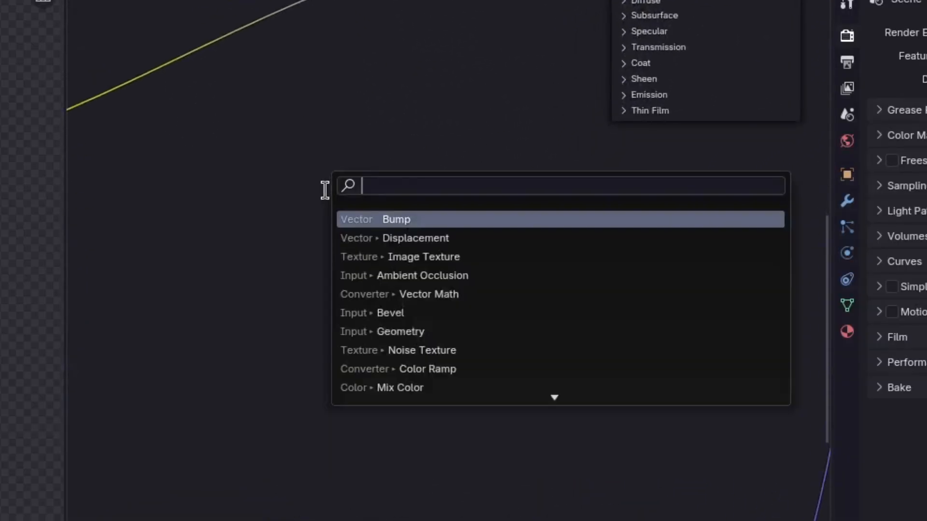
type("imag")
key("Return")
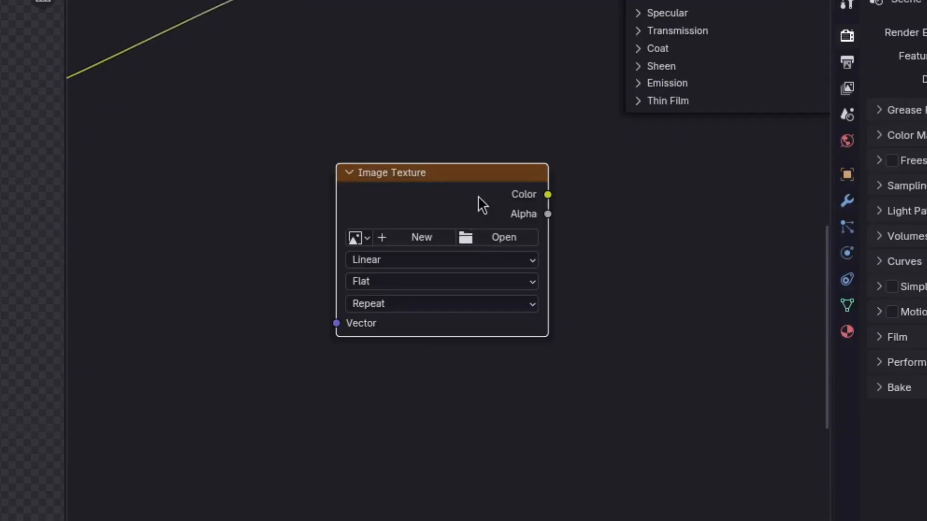
left_click(470, 223)
scroll(480, 244, "up", 2)
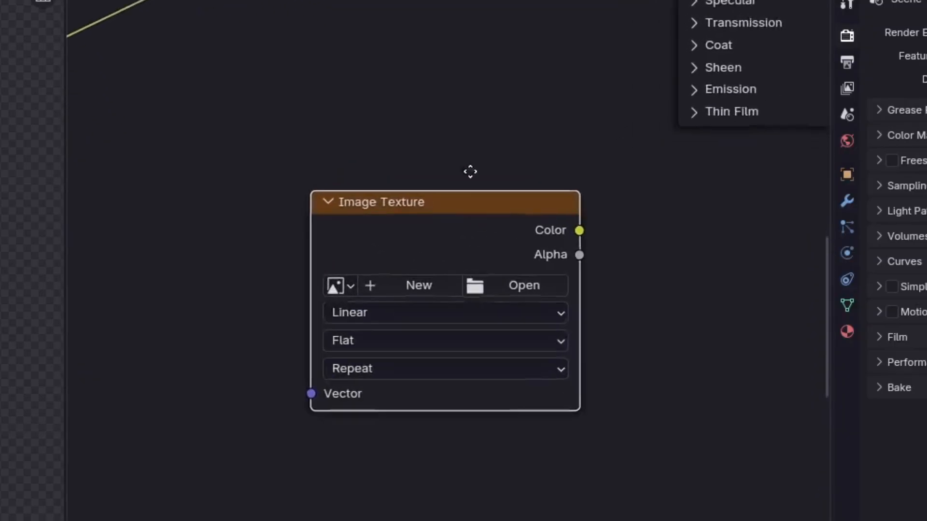
Step: Create a new image named Bake in the Image Texture node
left_click(418, 286)
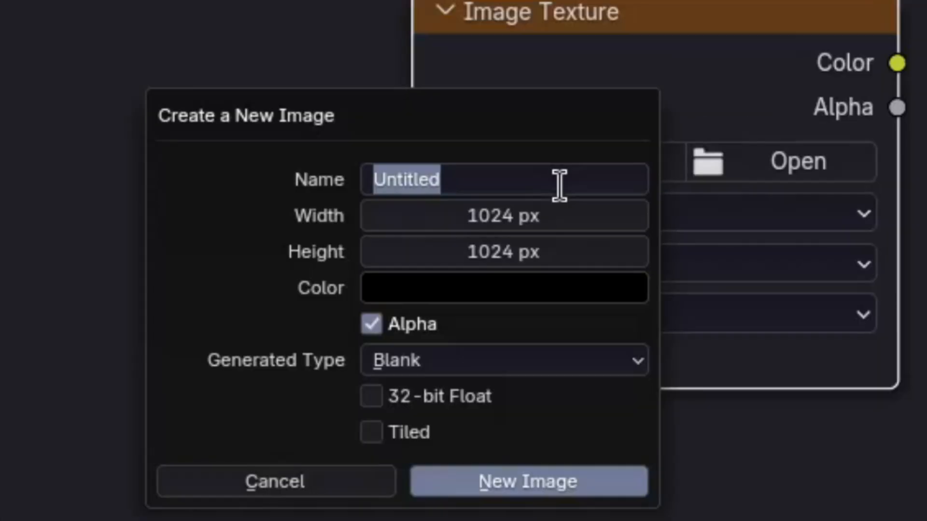
type("Bake")
key("Return")
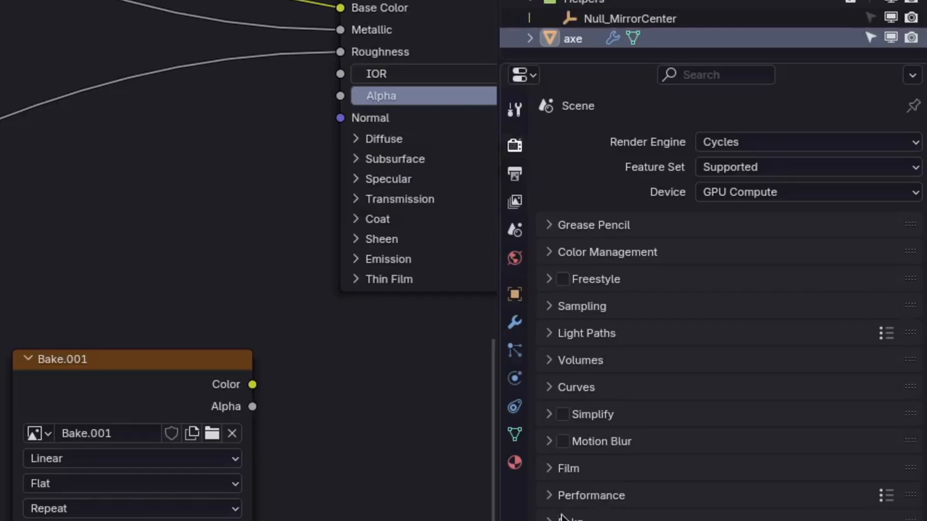
Step: Expand the Cycles bake settings and set the Bake Type to Emit
left_click(453, 173)
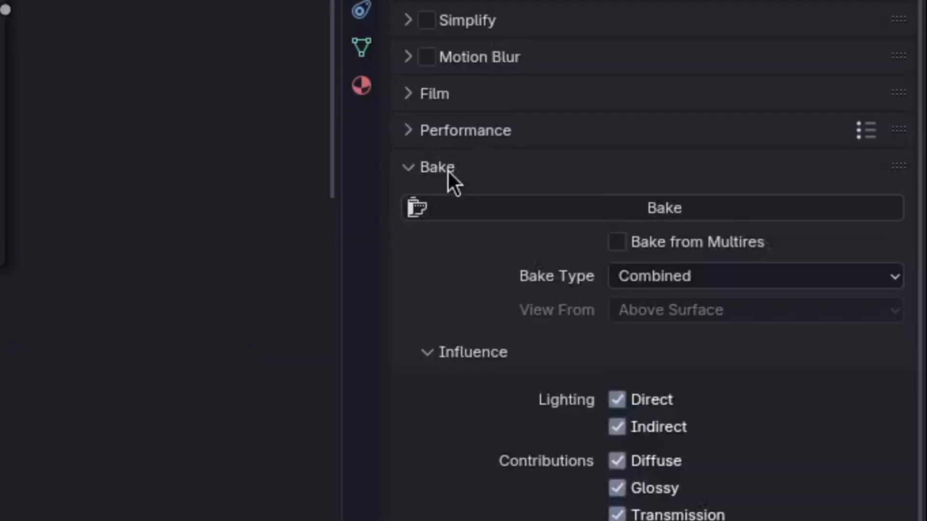
scroll(514, 289, "down", 1)
middle_click_drag(514, 288, 561, 149)
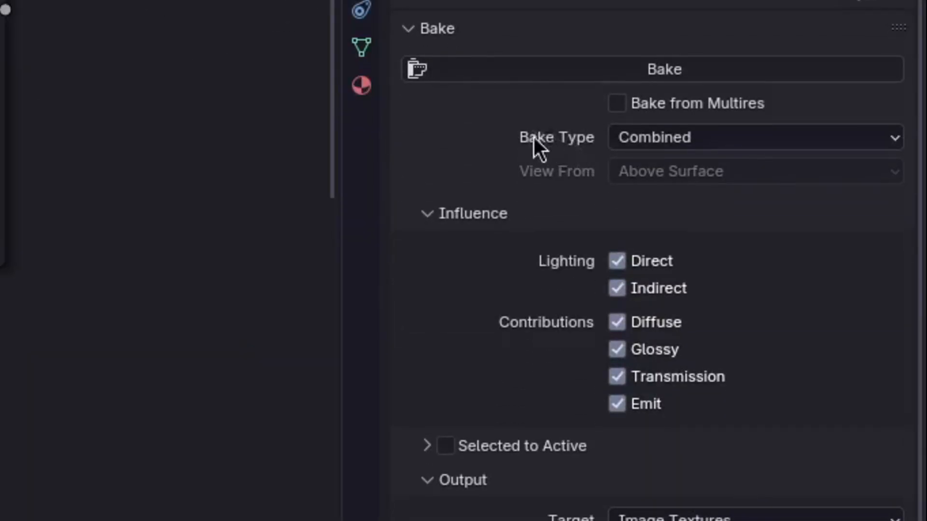
left_click(716, 138)
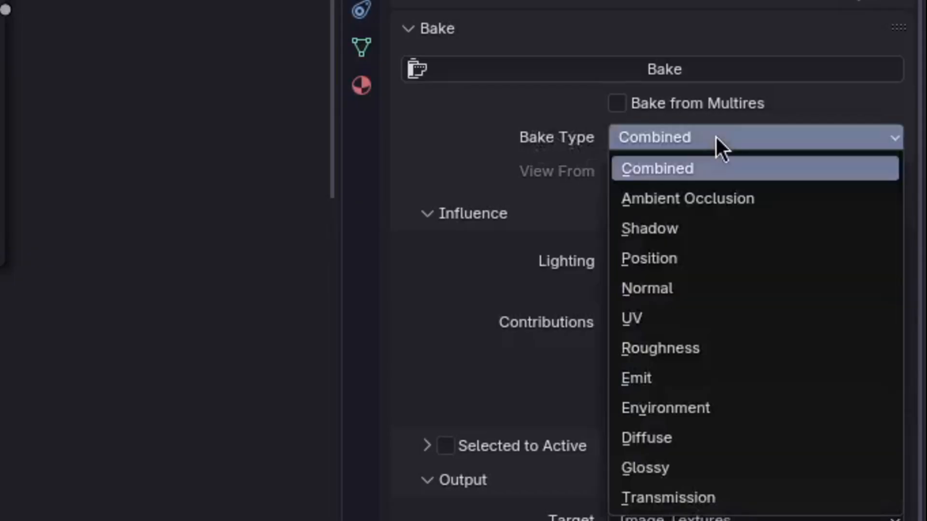
left_click(651, 374)
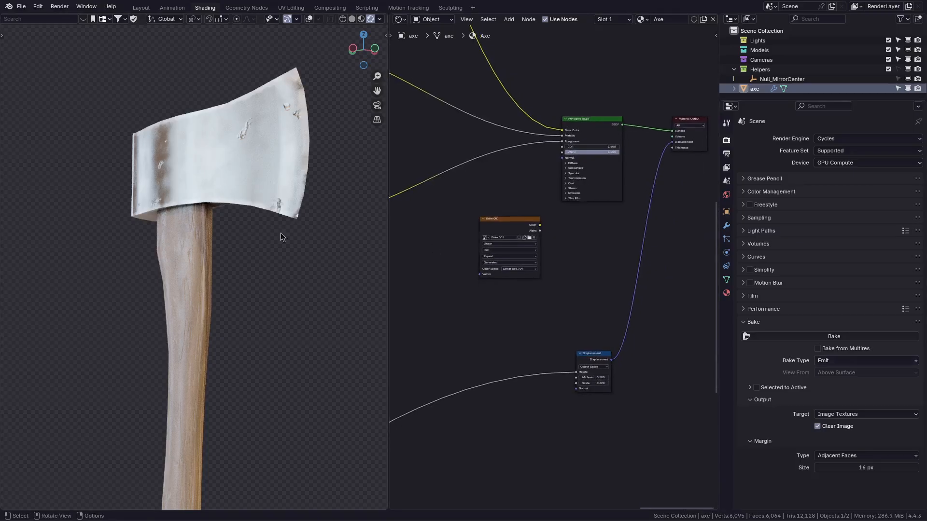
Step: Open the Preferences window
middle_click_drag(580, 175, 662, 281)
scroll(578, 180, "down", 8)
middle_click_drag(579, 178, 579, 295)
left_click(34, 8)
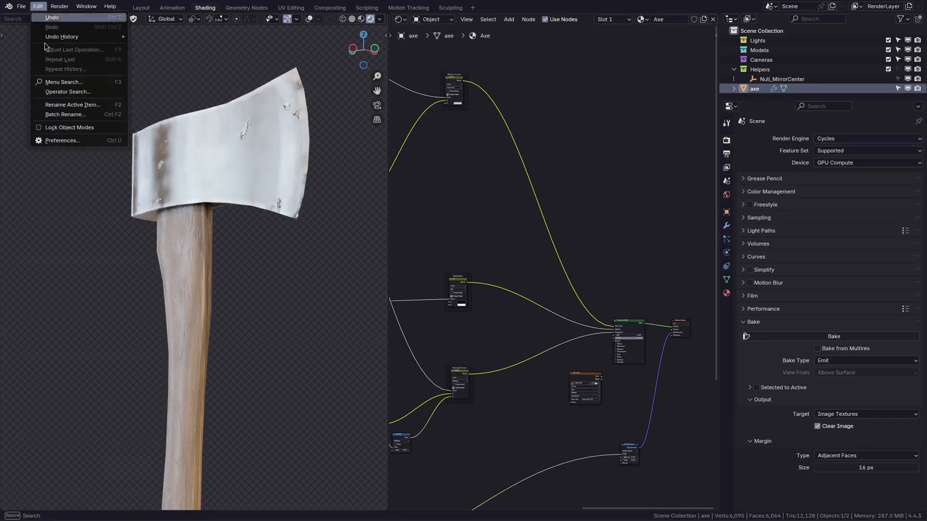
left_click(53, 139)
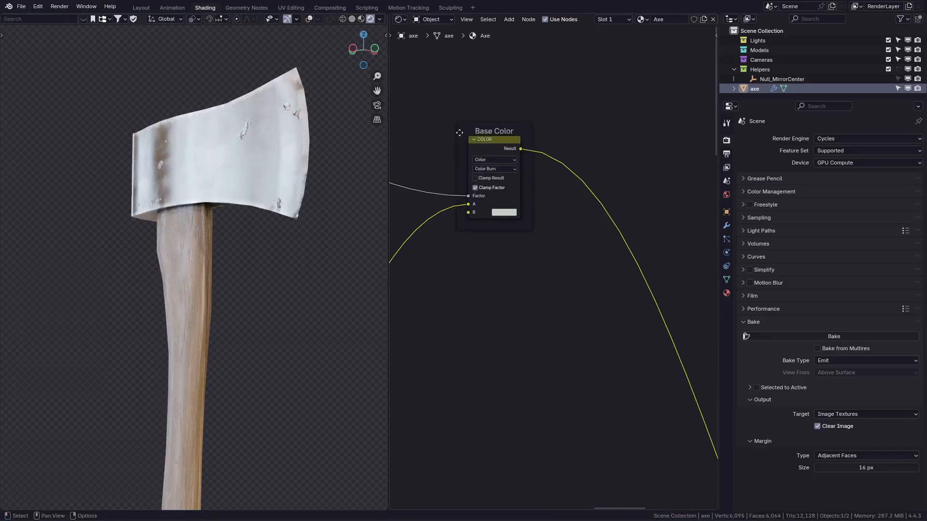
Step: Preview the Base Color node's output directly on the axe
left_click_drag(486, 155, 549, 155)
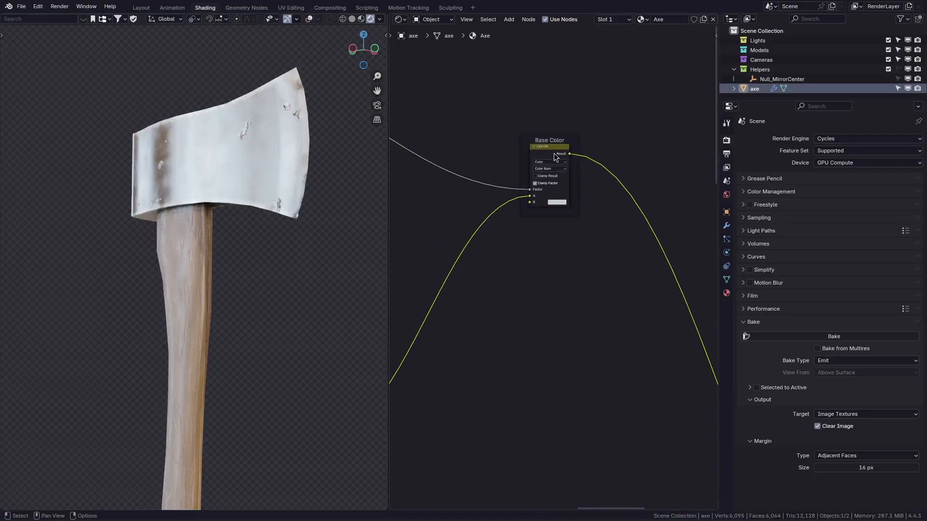
left_click(554, 149, "ctrl+shift")
scroll(554, 149, "down", 4)
middle_click_drag(569, 362, 549, 259)
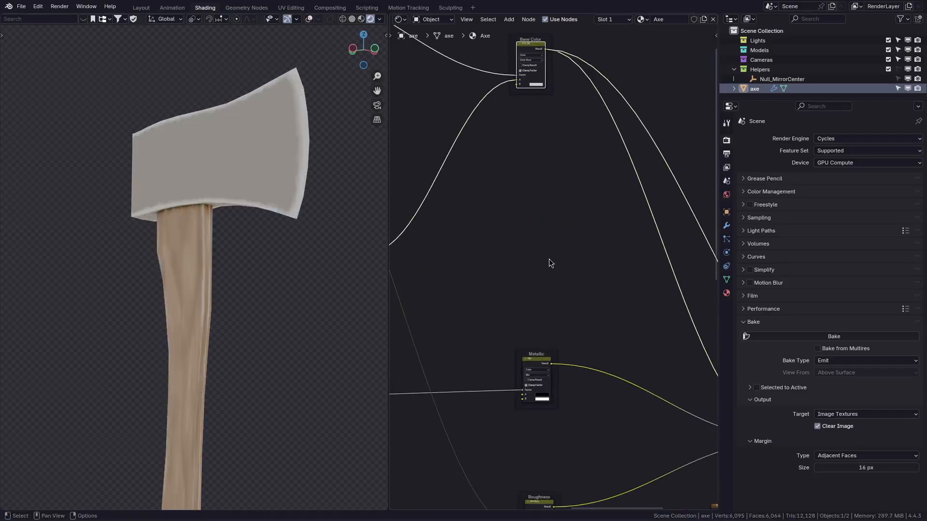
Step: Preview the Metallic and Roughness outputs on the axe, and return the preview to the Base Color node
left_click(531, 364, "ctrl+shift")
middle_click_drag(538, 505, 549, 253)
left_click(548, 253, "ctrl+shift")
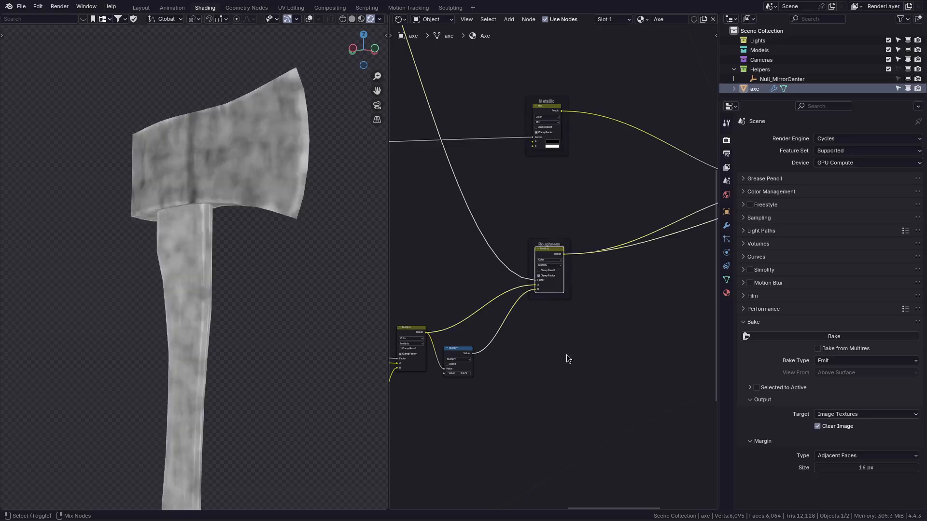
middle_click_drag(585, 418, 514, 178)
middle_click_drag(572, 159, 589, 306)
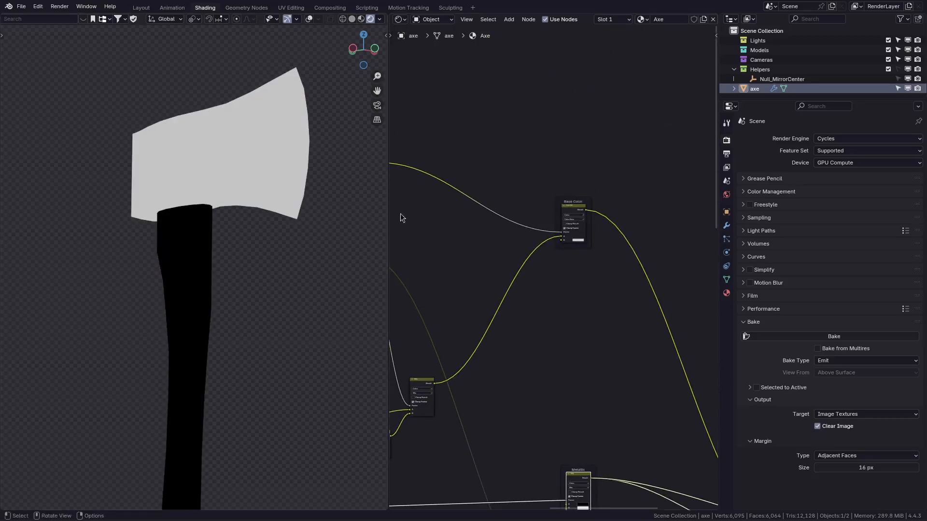
left_click(573, 212, "ctrl+shift")
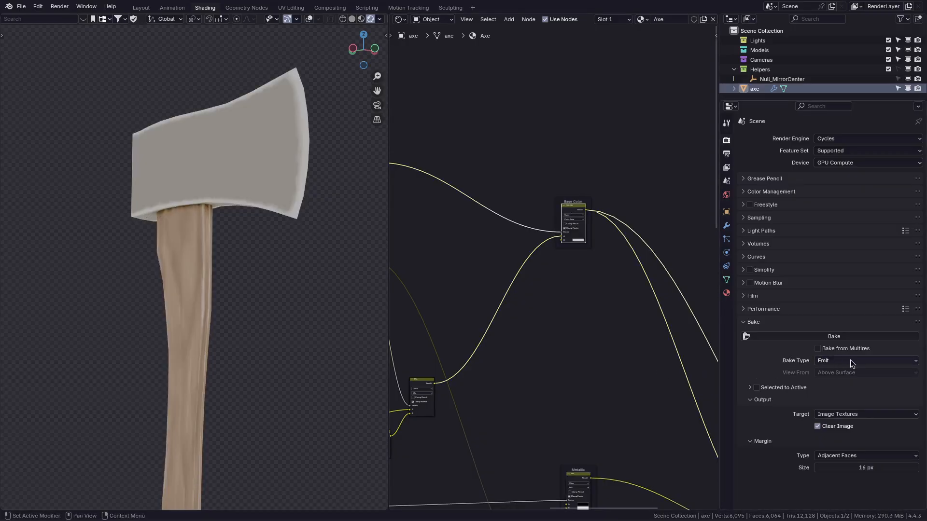
Step: Split the shader editor into an upper and a lower area and make the lower one an Image Editor
middle_click_drag(584, 215, 501, 108)
middle_click_drag(655, 326, 651, 235)
left_click_drag(392, 508, 399, 476)
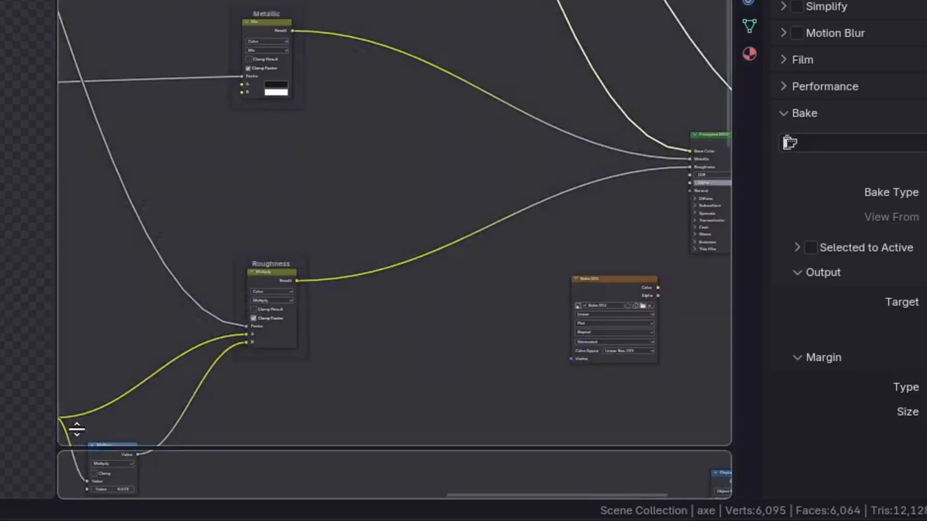
left_click_drag(77, 429, 97, 161)
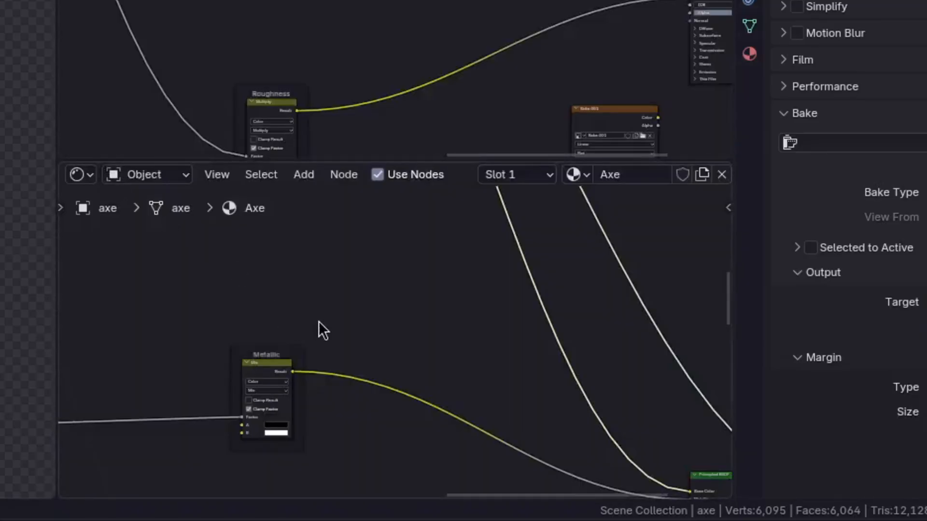
key("shift+F10")
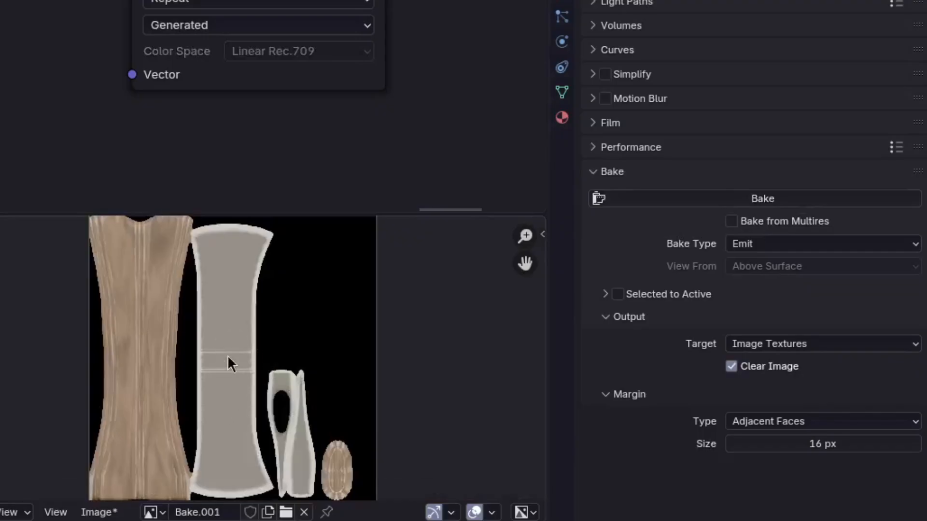
Step: Save the baked base color image as a new PNG file with RGB color and a color depth of 8
key("ctrl+space")
middle_click_drag(511, 246, 510, 263, "ctrl")
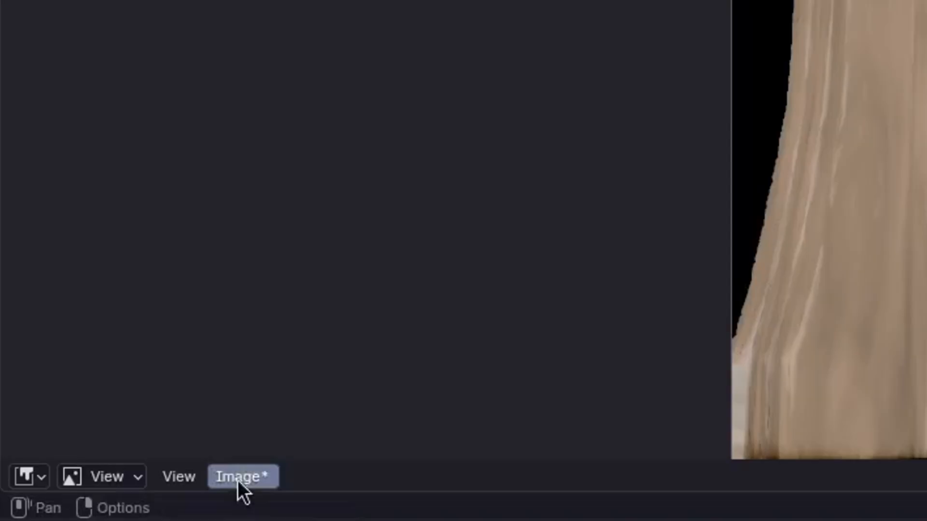
left_click(90, 505)
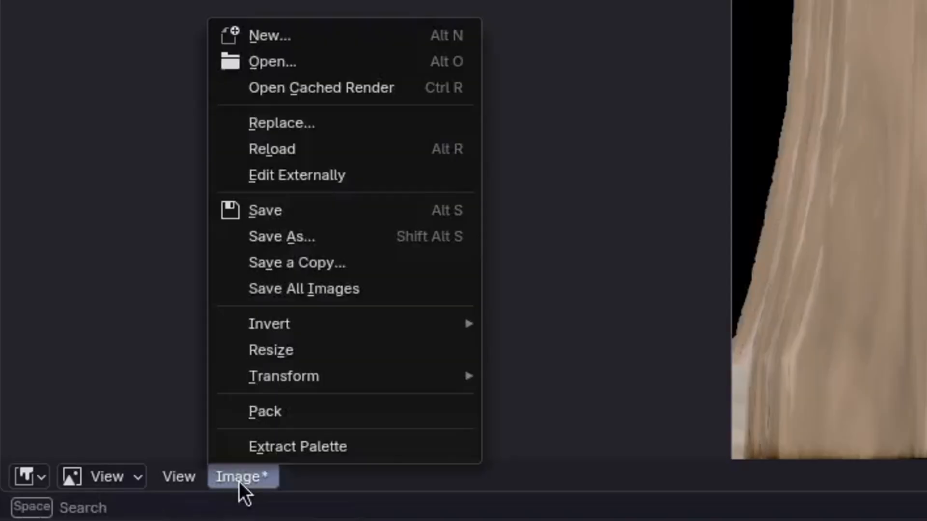
left_click(366, 241)
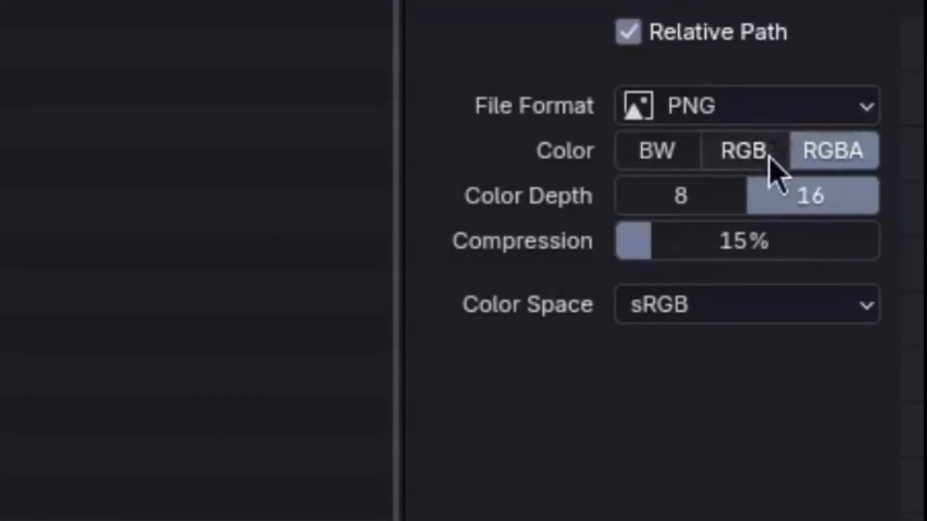
left_click(758, 160)
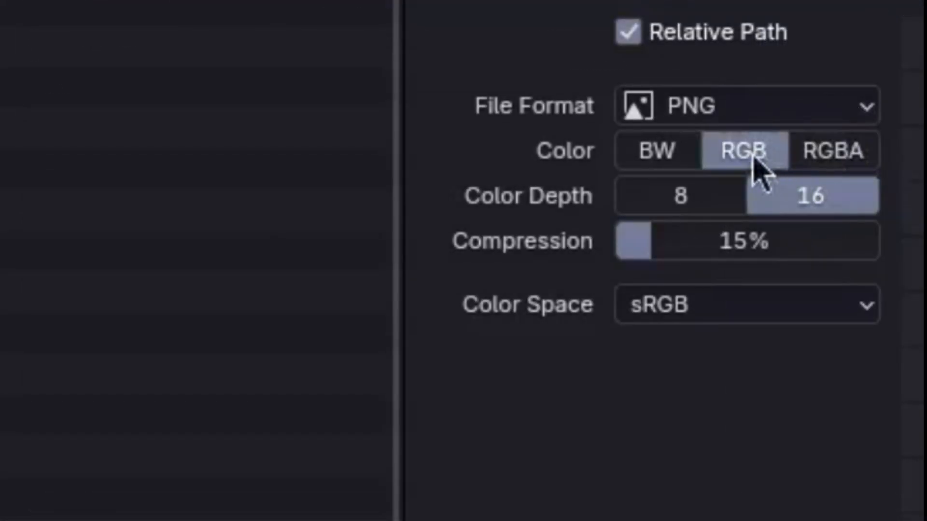
left_click(681, 198)
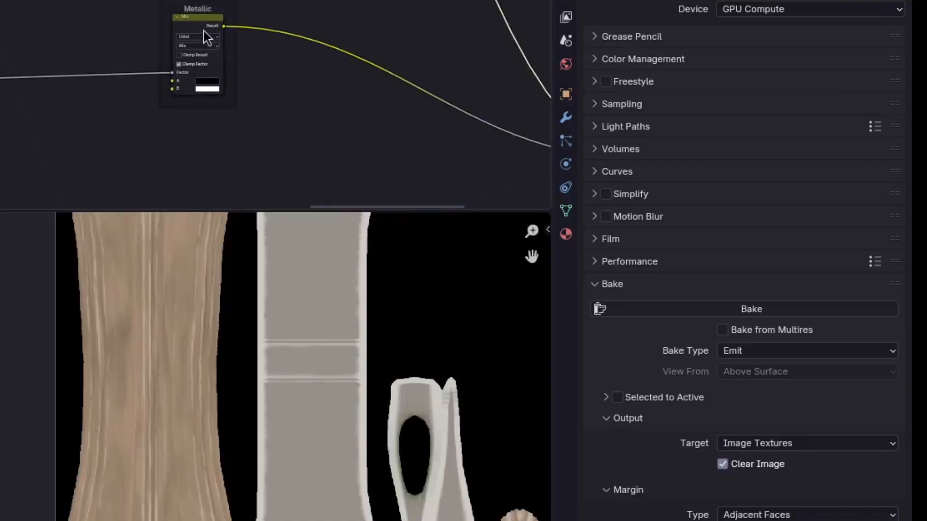
Step: Preview the Metallic node's output, bake it and save the image as the separate file Bake02
left_click(204, 31)
left_click(751, 309)
key("shift+alt+s")
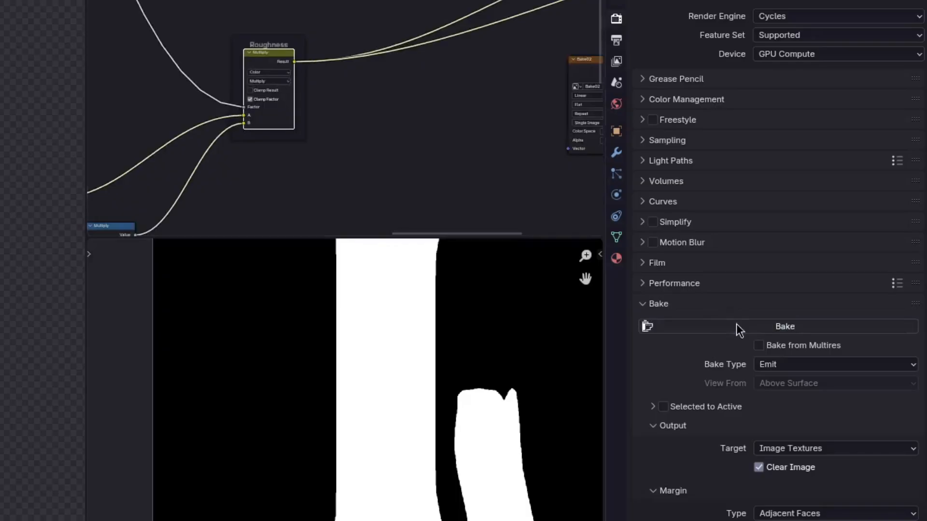
Step: Bake the previewed Roughness output and set the saved PNG's color depth to 16
left_click(736, 324)
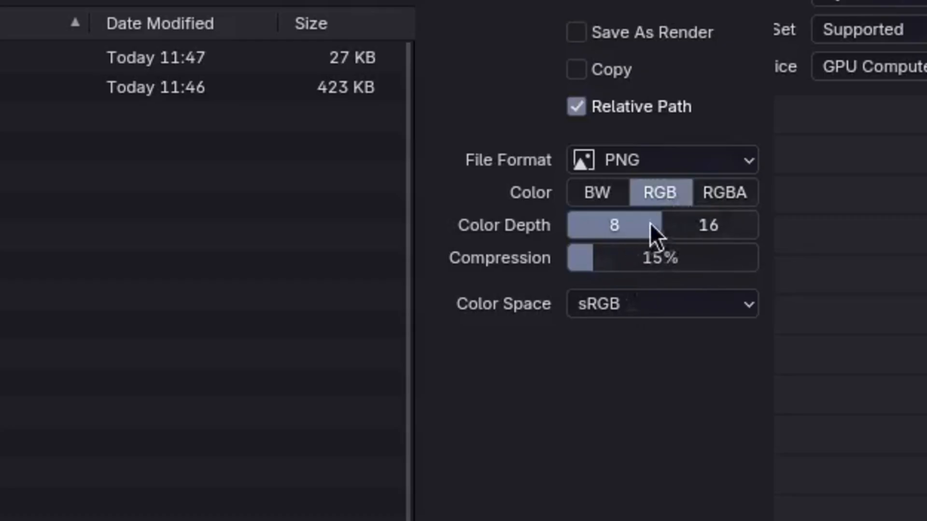
left_click(719, 226)
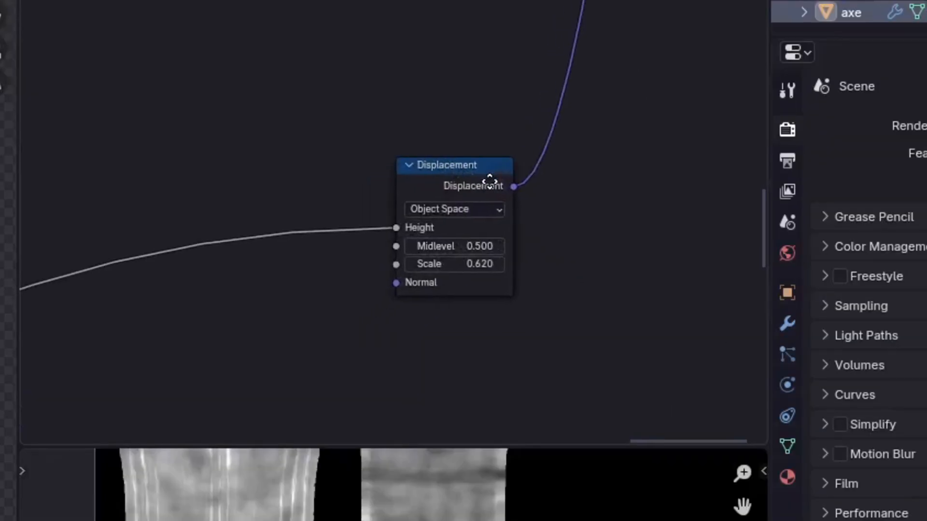
Step: Examine the Displacement node and how it connects through the axe's node tree
left_click(488, 180)
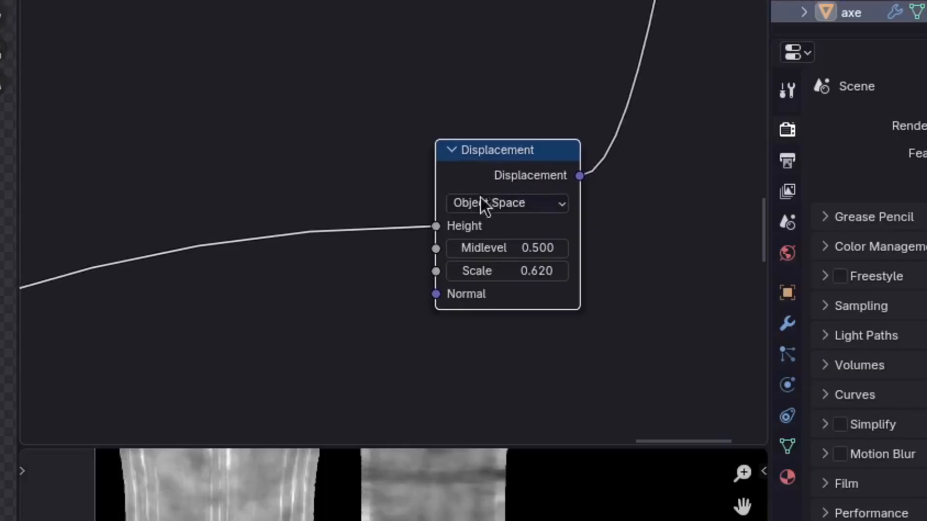
scroll(212, 348, "down", 1)
scroll(212, 349, "down", 3)
middle_click_drag(213, 348, 290, 304)
scroll(453, 232, "up", 8)
middle_click_drag(498, 226, 358, 238)
scroll(384, 218, "down", 2)
scroll(383, 218, "up", 1)
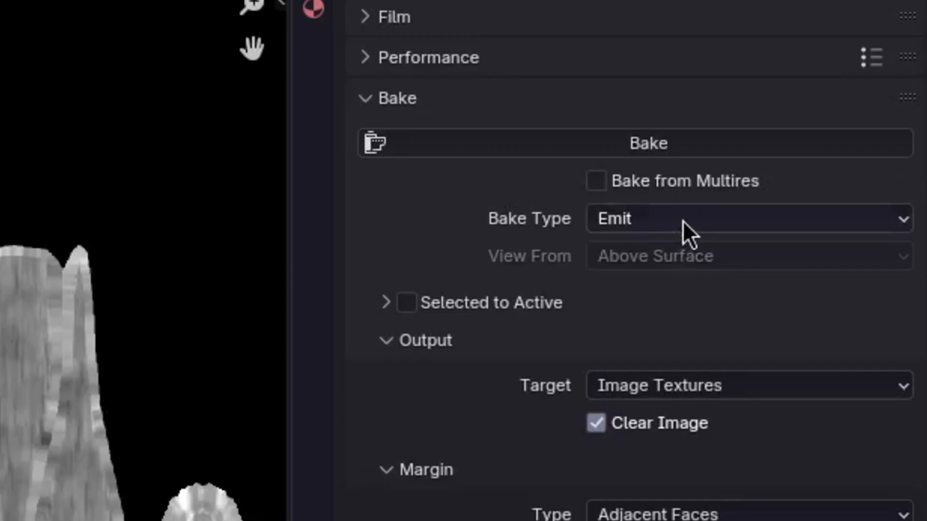
Step: Set the bake type to Normal with the green swizzle at -Y, and bake the axe's normal map
left_click(683, 221)
left_click(689, 382)
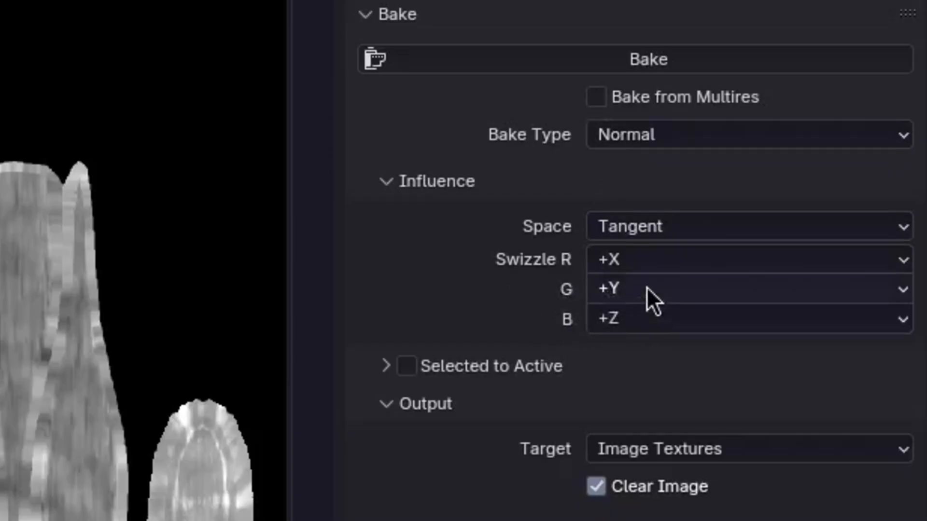
left_click(665, 292)
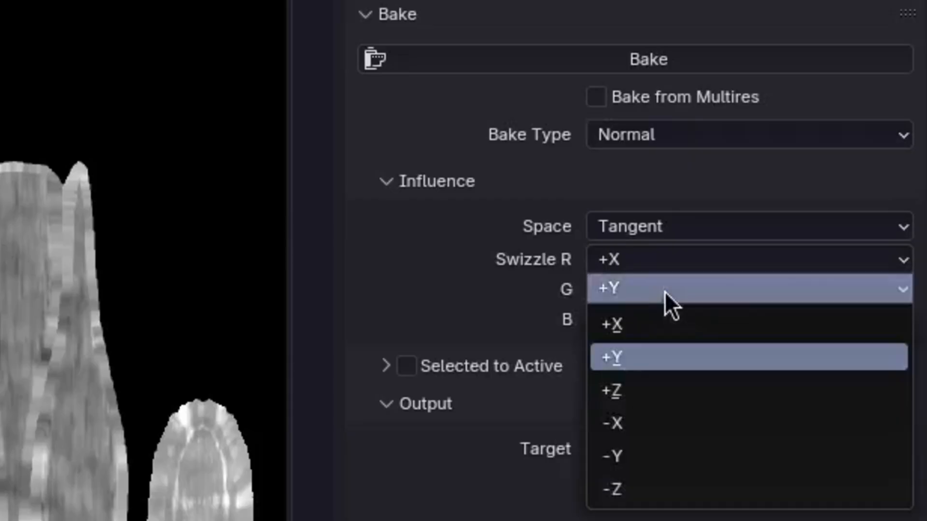
left_click(644, 449)
left_click(676, 61)
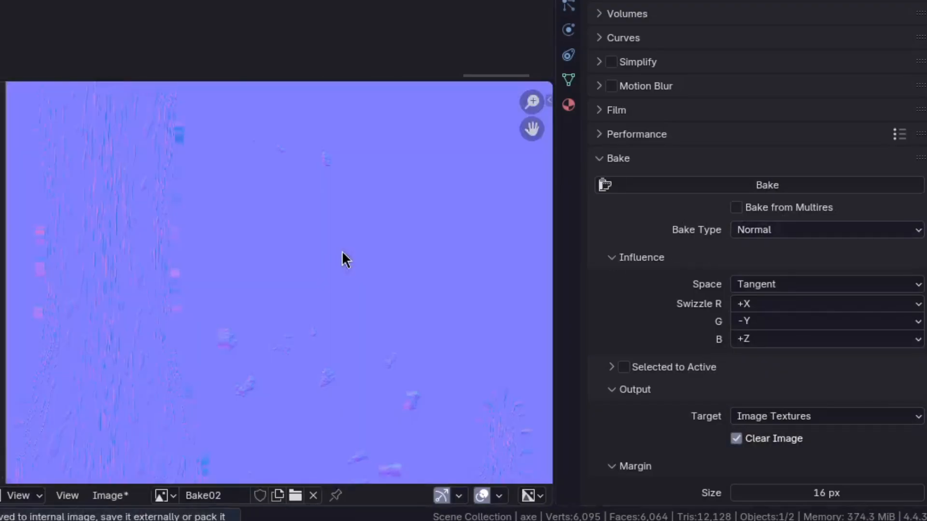
Step: Inspect the baked normal map and save it as an RGB PNG image with a color depth of 16
scroll(342, 252, "down", 2)
scroll(311, 318, "up", 1)
scroll(311, 320, "up", 1)
middle_click_drag(304, 234, 310, 316)
scroll(285, 243, "down", 1)
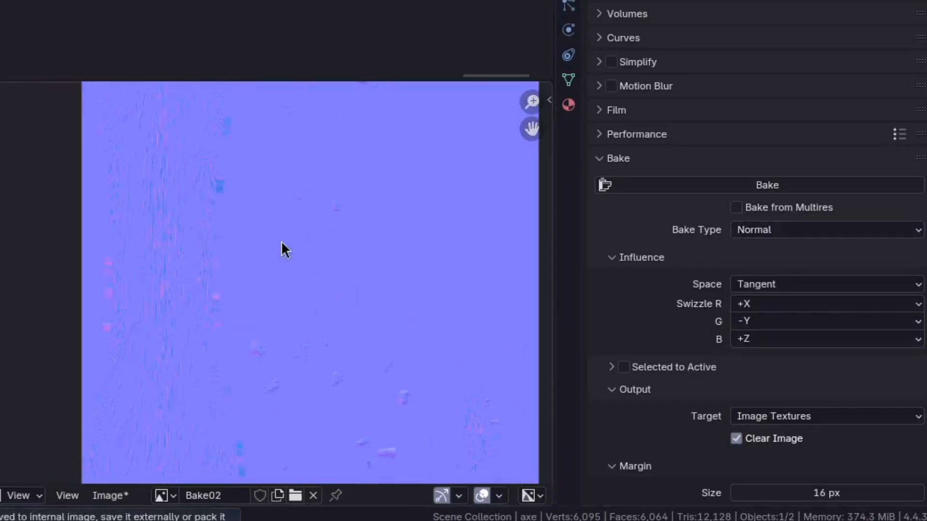
middle_click_drag(287, 155, 279, 213)
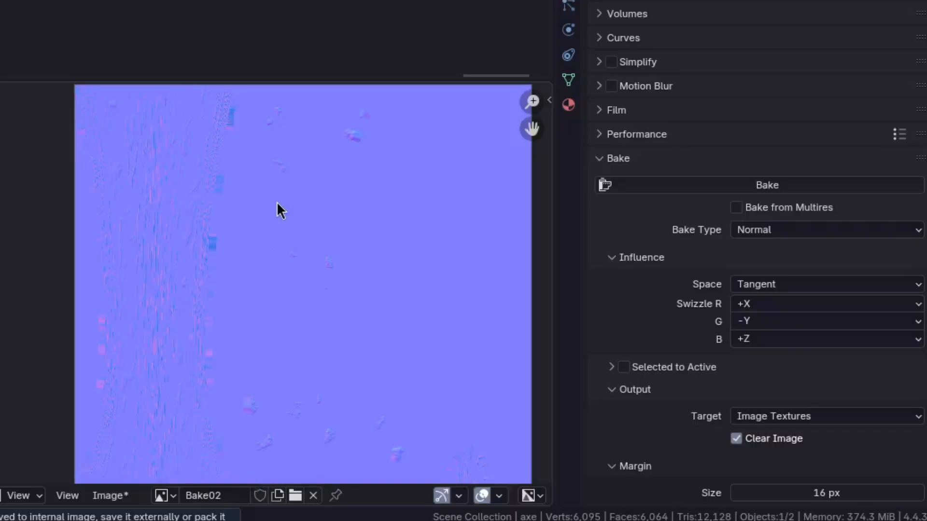
key("shift+alt+s")
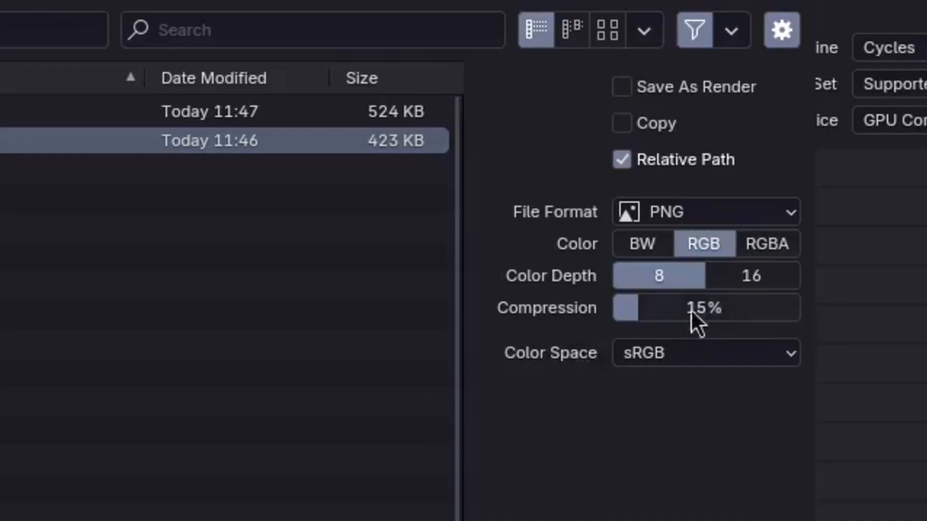
left_click(758, 279)
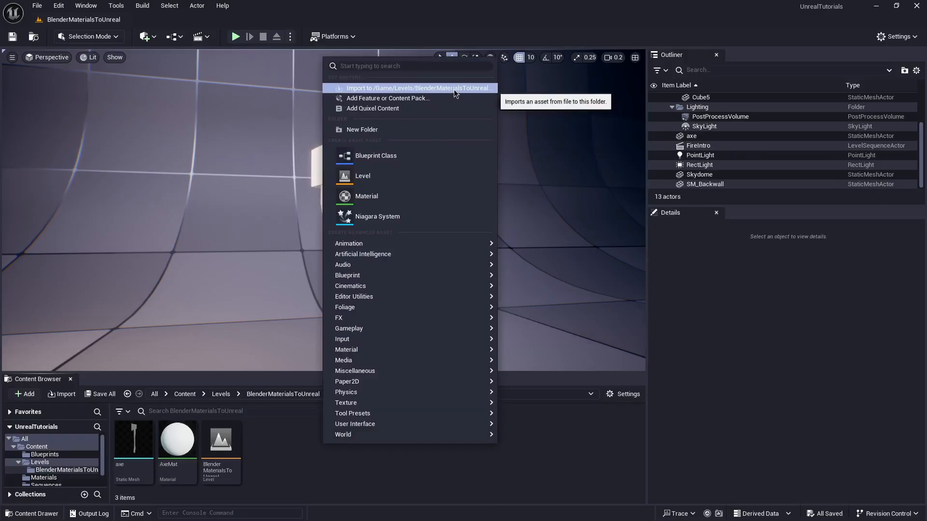
Step: Switch to Unreal Editor, import the four baked axe textures into the BlenderMaterialsToUnreal folder, and check T_Axe_Color
left_click(487, 83)
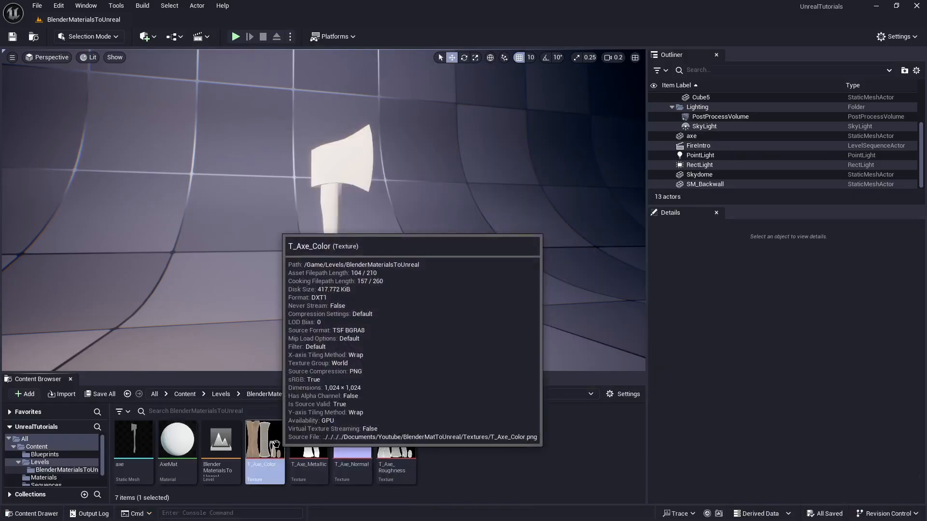
double_click(265, 444)
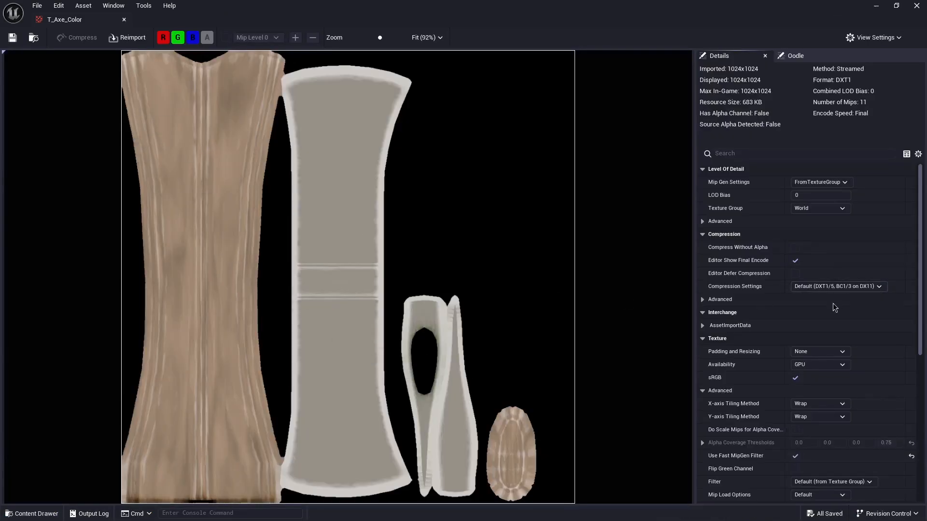
left_click(123, 20)
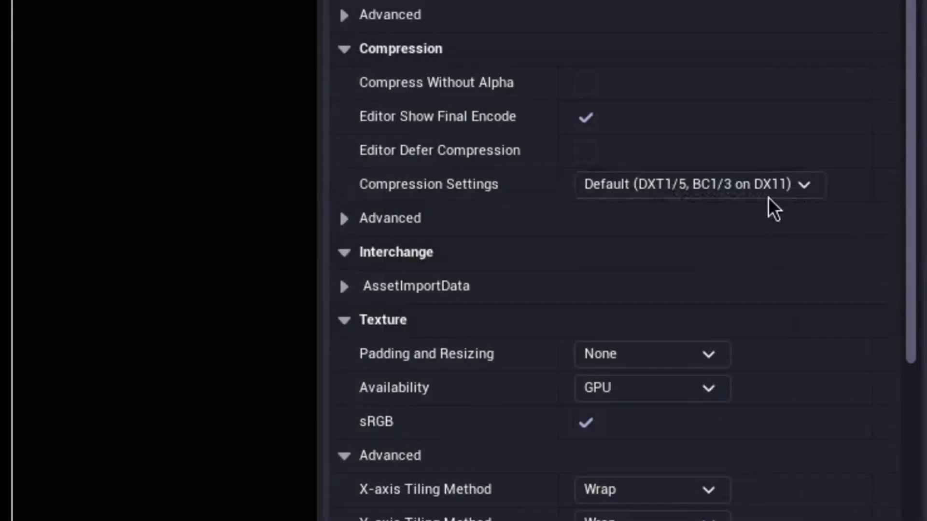
Step: Set and save T_Axe_Metallic's compression as Masks (no sRGB), and set T_Axe_Roughness's compression to Grayscale (G8/16, RGB8 sRGB)
left_click(772, 188)
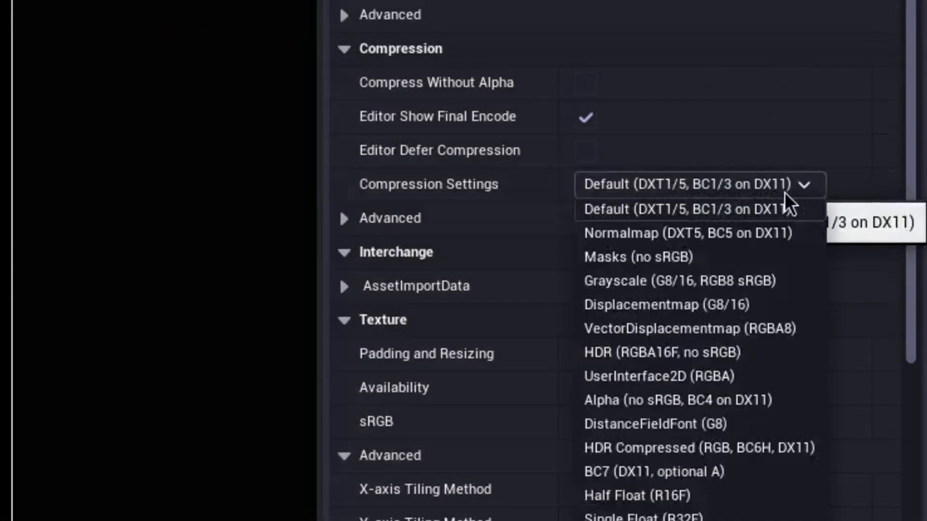
left_click(703, 261)
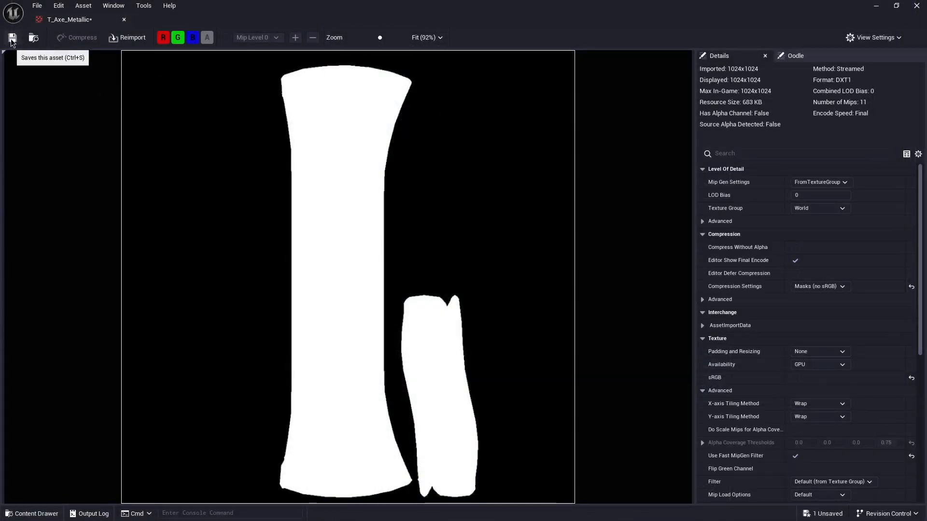
left_click(13, 39)
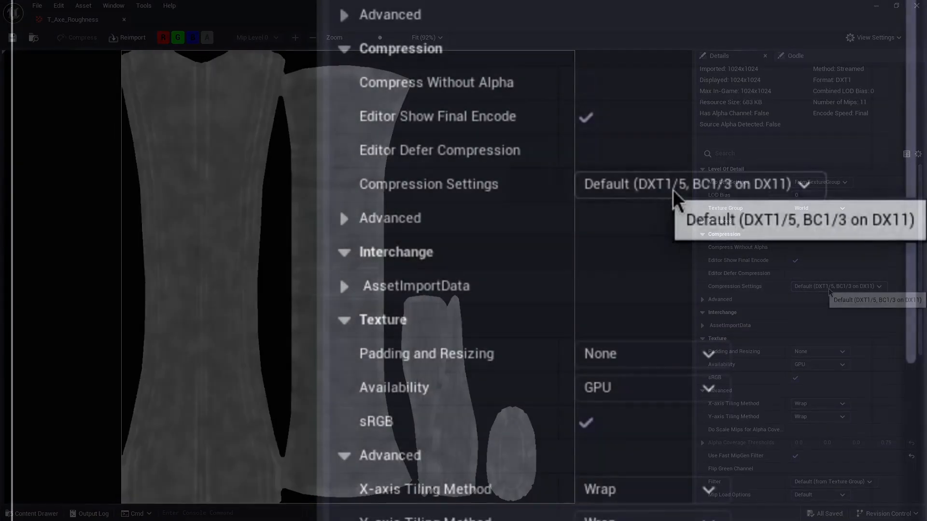
left_click(828, 288)
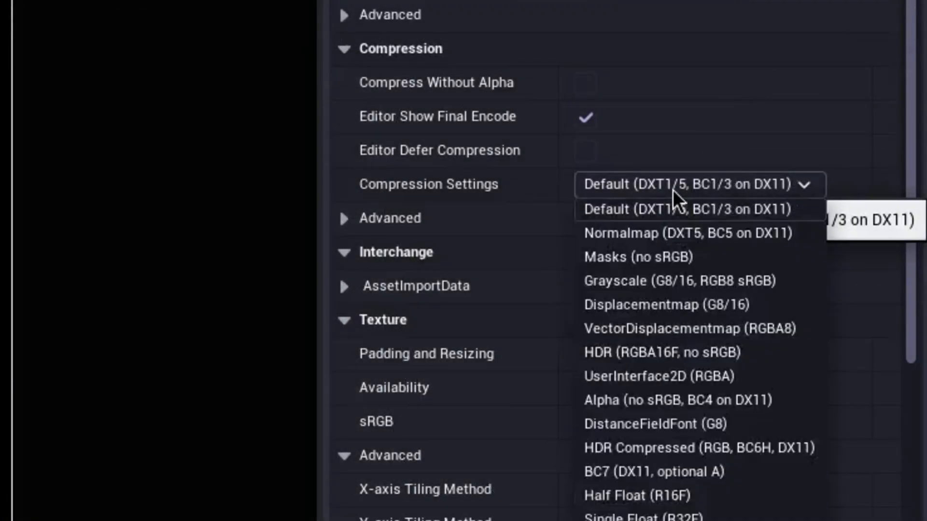
left_click(681, 279)
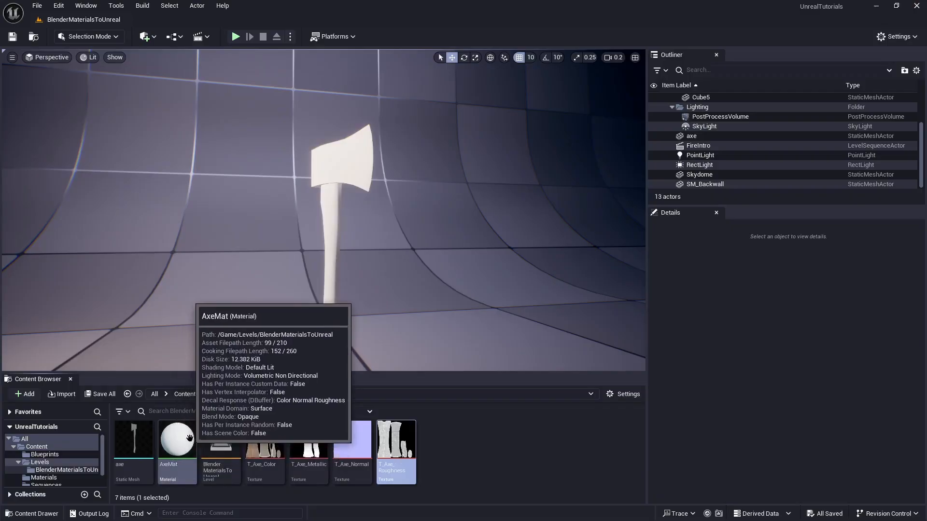
Step: Open the AxeMat material and use the axe static mesh as its preview mesh
double_click(177, 447)
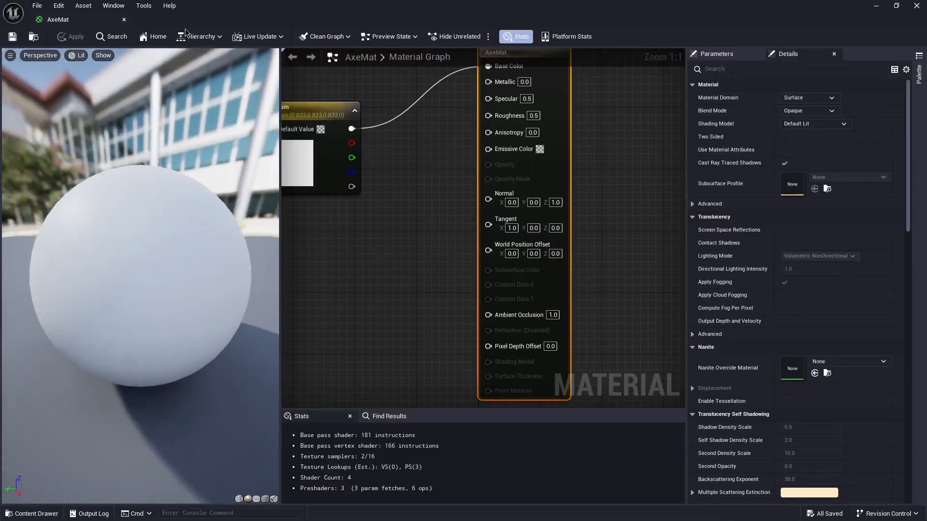
left_click_drag(223, 10, 404, 36)
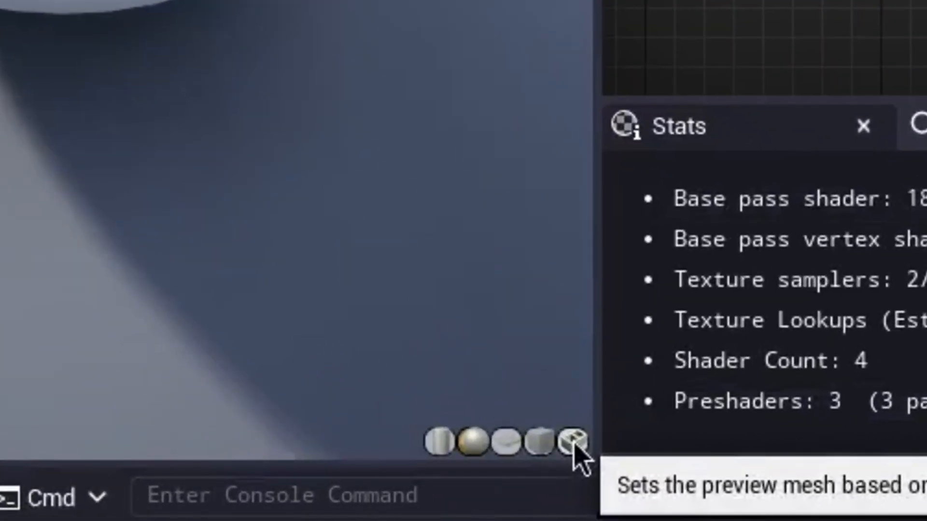
left_click(575, 442)
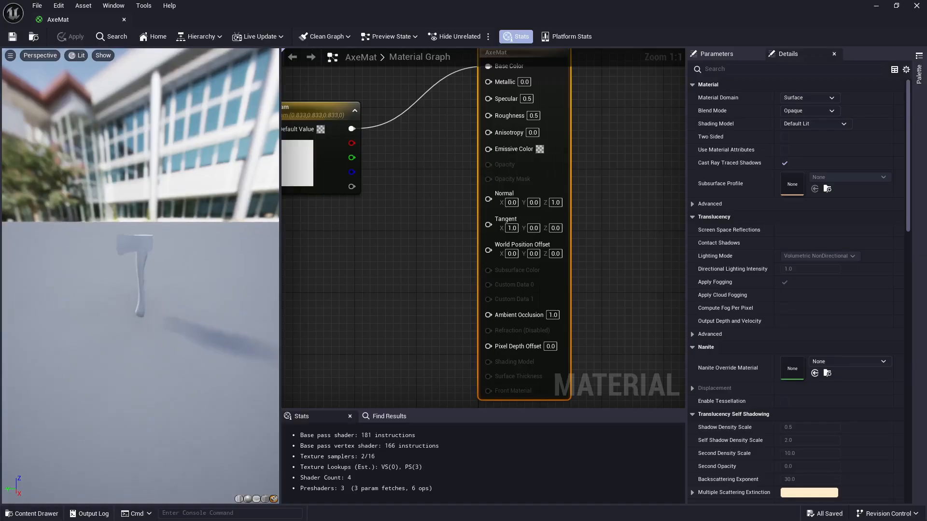
right_click_drag(139, 299, 140, 261)
left_click_drag(140, 261, 792, 361)
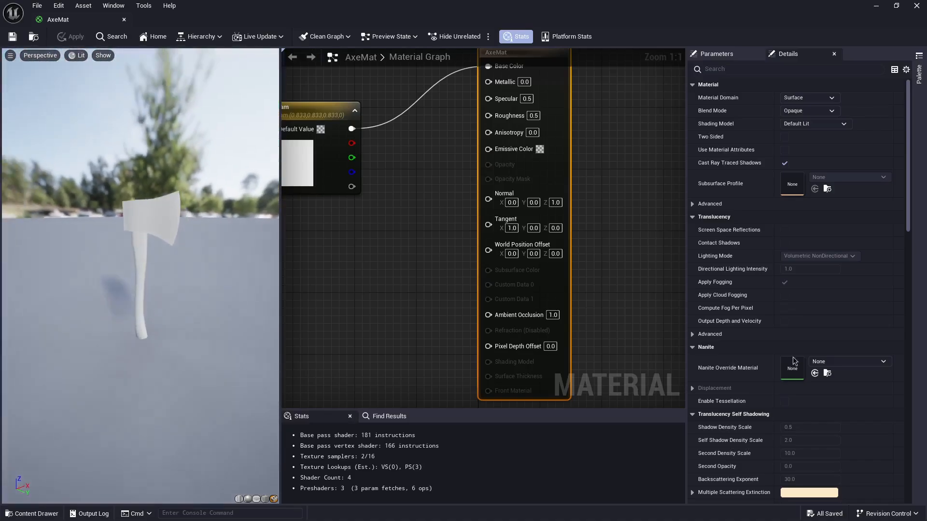
Step: Reduce the material preview's horizontal field of view to about 43.8
left_click(10, 56)
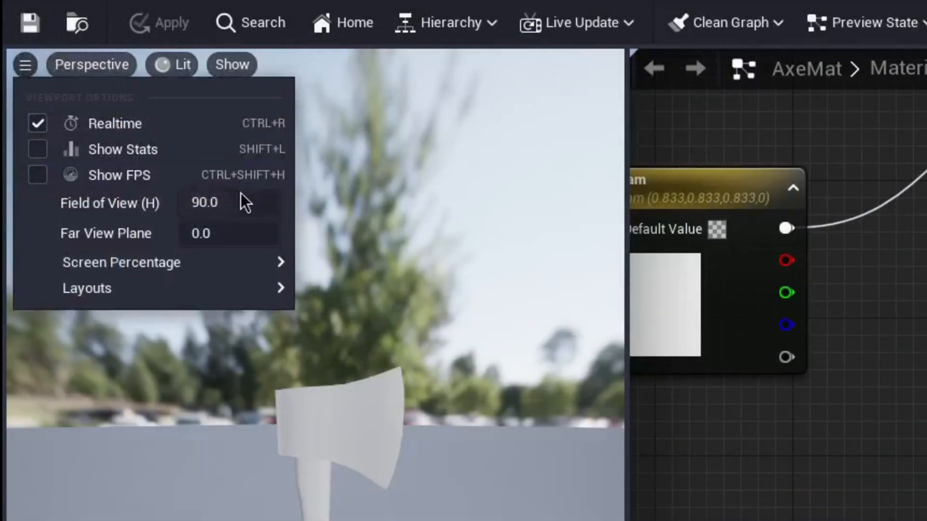
left_click_drag(104, 113, 100, 114)
left_click_drag(227, 203, 169, 202)
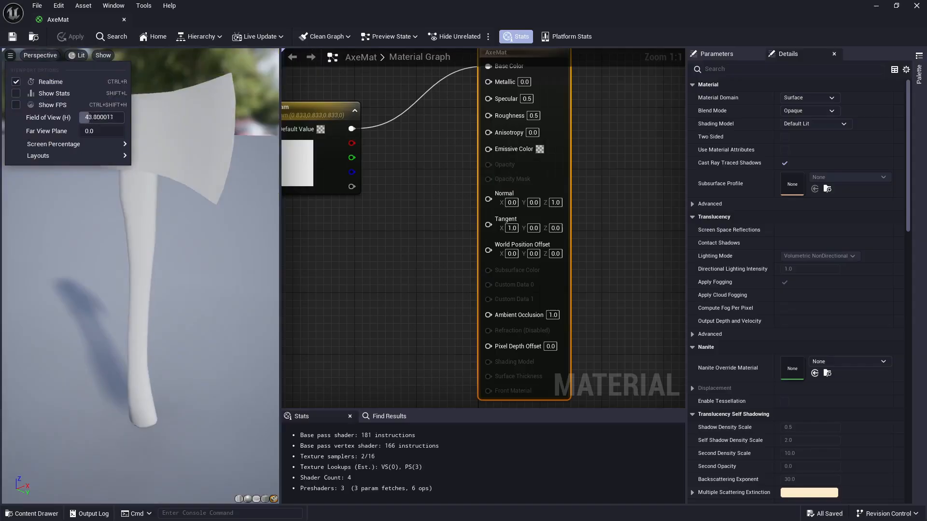
left_click(195, 247)
Step: Delete the Param color node from AxeMat's graph and add the four axe textures as Texture Sample nodes
scroll(633, 220, "down", 3)
left_click(430, 145)
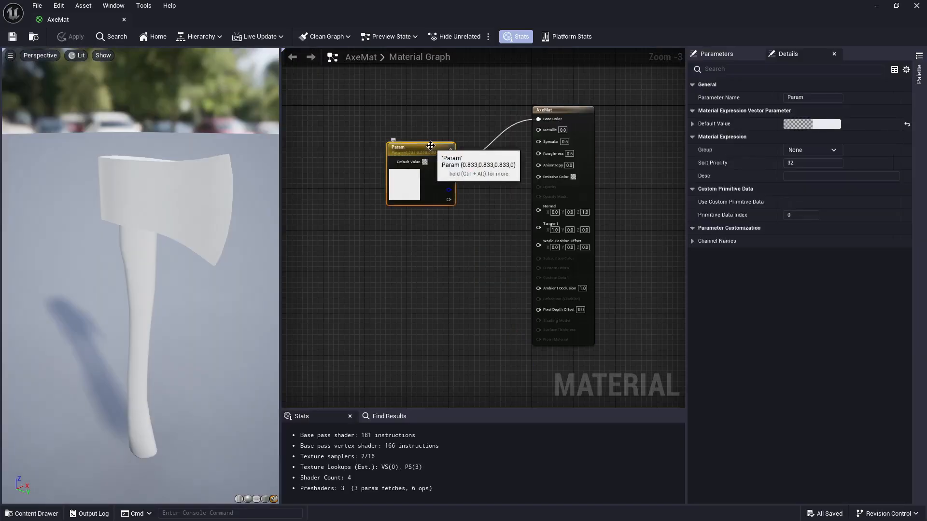
key("Delete")
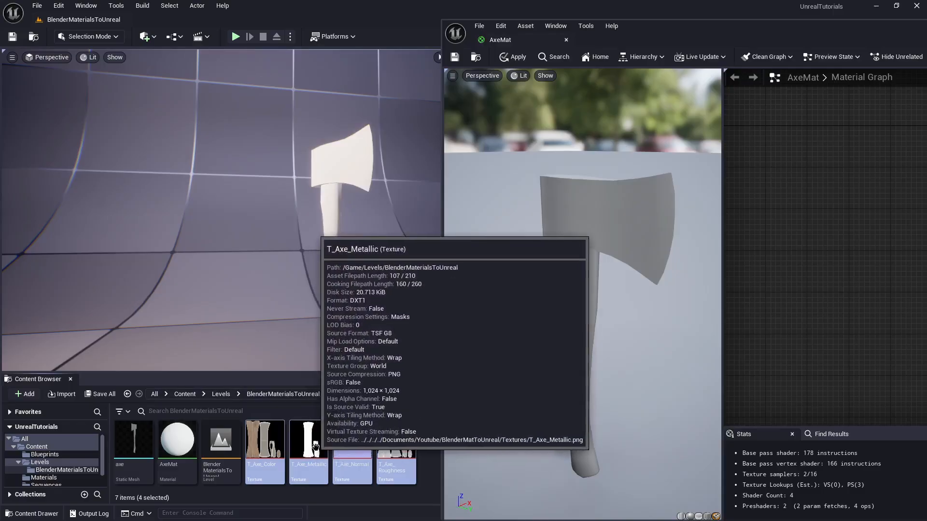
left_click_drag(309, 451, 775, 167)
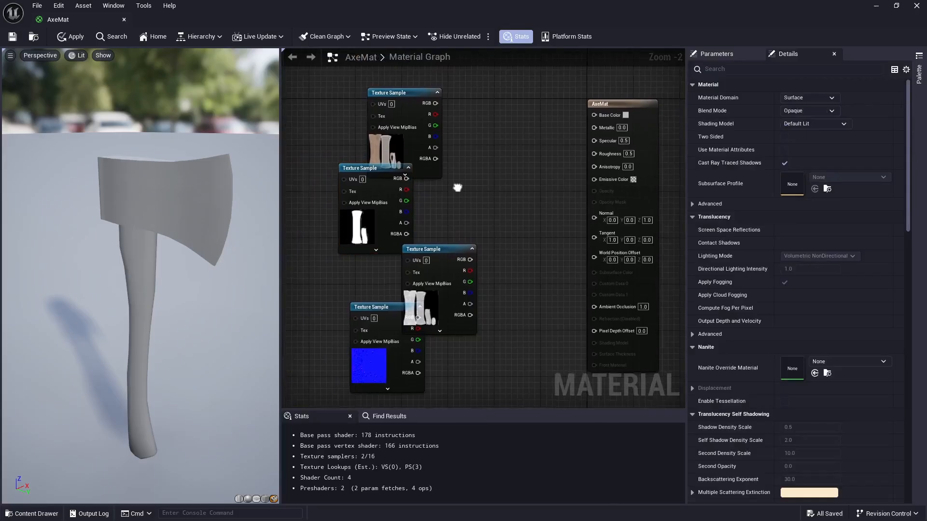
Step: Connect the color texture to Base Color, and the red channels of the metallic and roughness textures to Metallic and Roughness
right_click_drag(457, 188, 456, 187)
left_click_drag(435, 103, 606, 114)
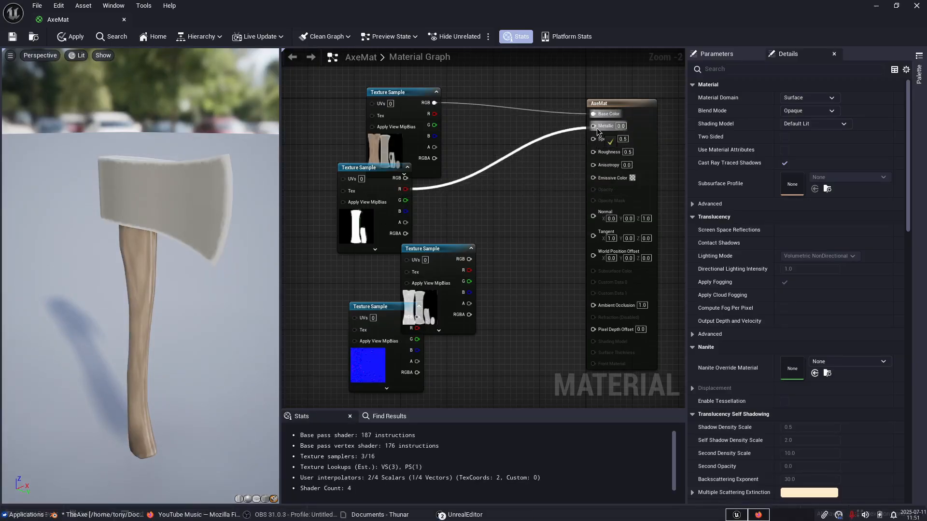
left_click_drag(599, 131, 599, 131)
scroll(455, 261, "up", 1)
left_click(455, 261)
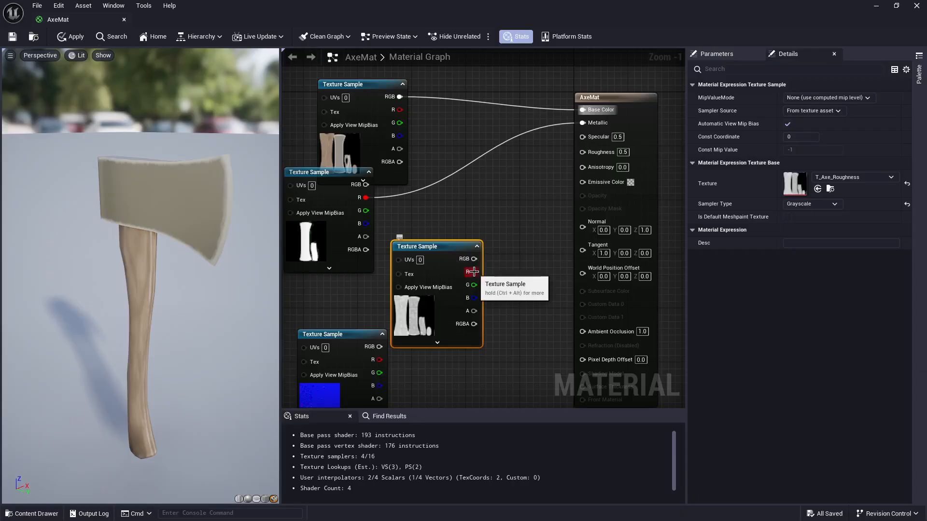
left_click_drag(475, 276, 593, 158)
Step: Connect the normal map's Texture Sample to the material's Normal input and check the textured axe in the preview and the level
right_click_drag(510, 326, 531, 241)
left_click_drag(372, 258, 398, 304)
right_click_drag(531, 333, 508, 358)
left_click_drag(398, 340, 592, 172)
scroll(518, 225, "down", 1)
left_click_drag(203, 275, 58, 275)
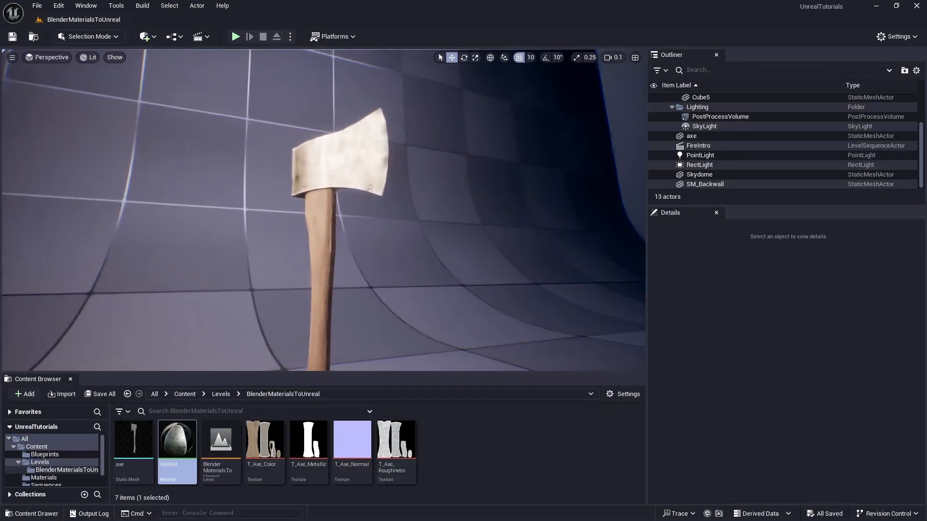
key("s")
mouse_move(403, 275)
right_mouse_down()
mouse_move(393, 267)
mouse_move(396, 287)
mouse_move(366, 374)
right_mouse_up()
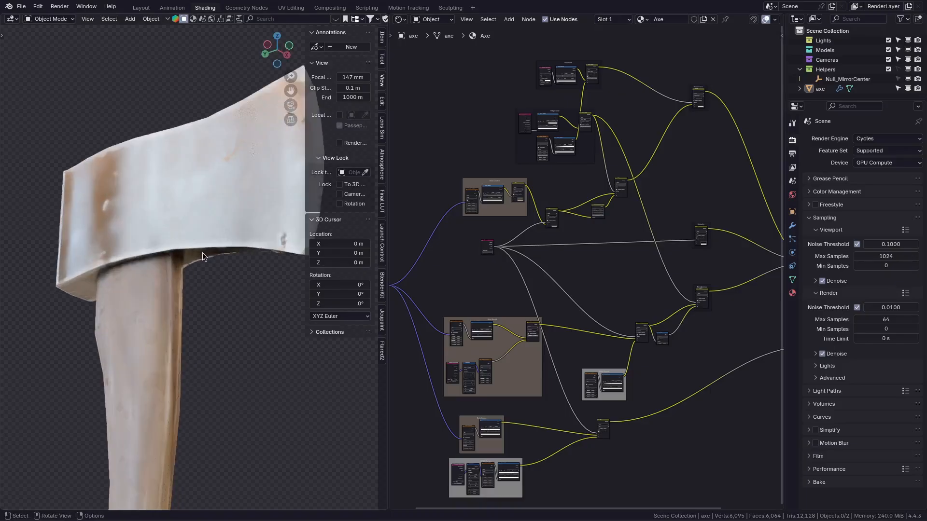
Step: Switch back to Blender, view the axe from another angle and hide the 3D viewport's sidebar
middle_click_drag(211, 250, 257, 267)
key("n")
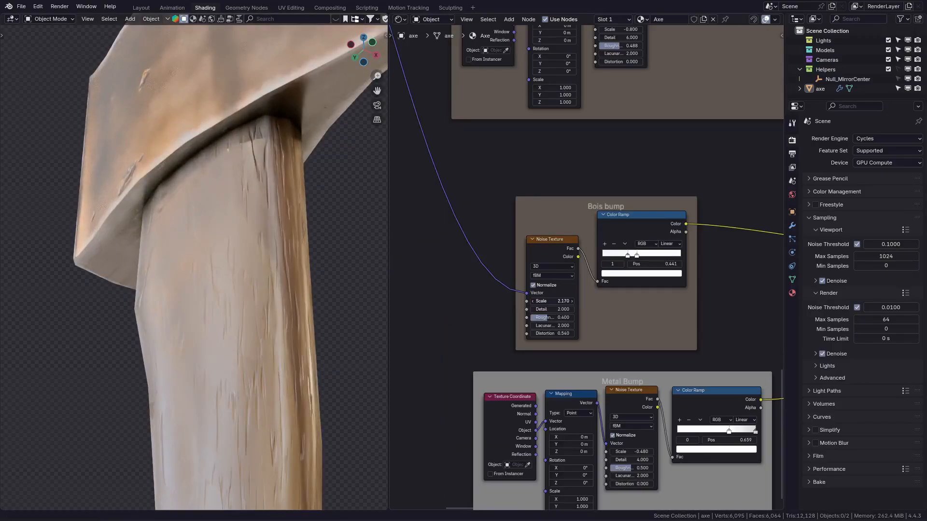